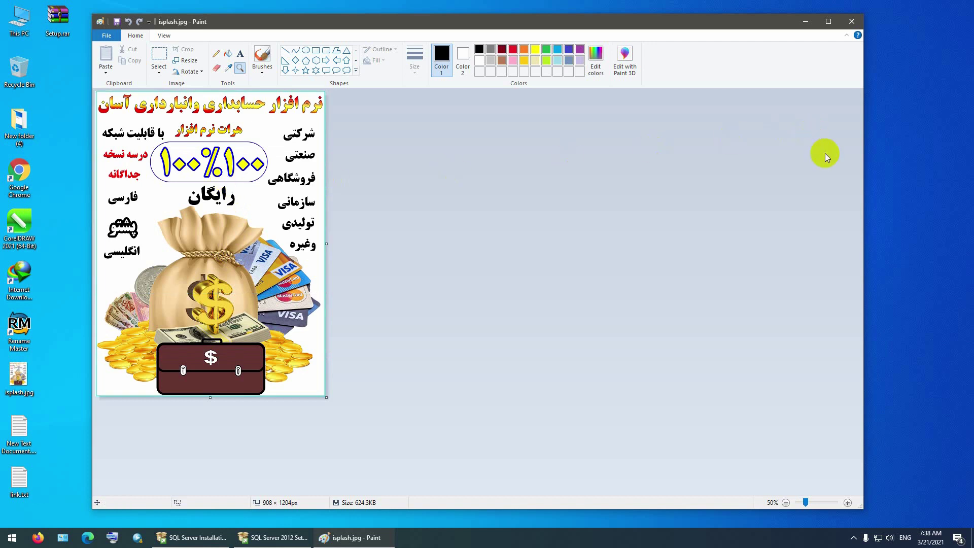
- Shrink the Paint window to fit the isplash.jpg image and move the SQL Server 2012 Setup window clear of it
mouse_move(863, 510)
left_mouse_down()
mouse_move(645, 480)
mouse_move(420, 420)
mouse_move(347, 408)
mouse_move(334, 417)
left_mouse_up()
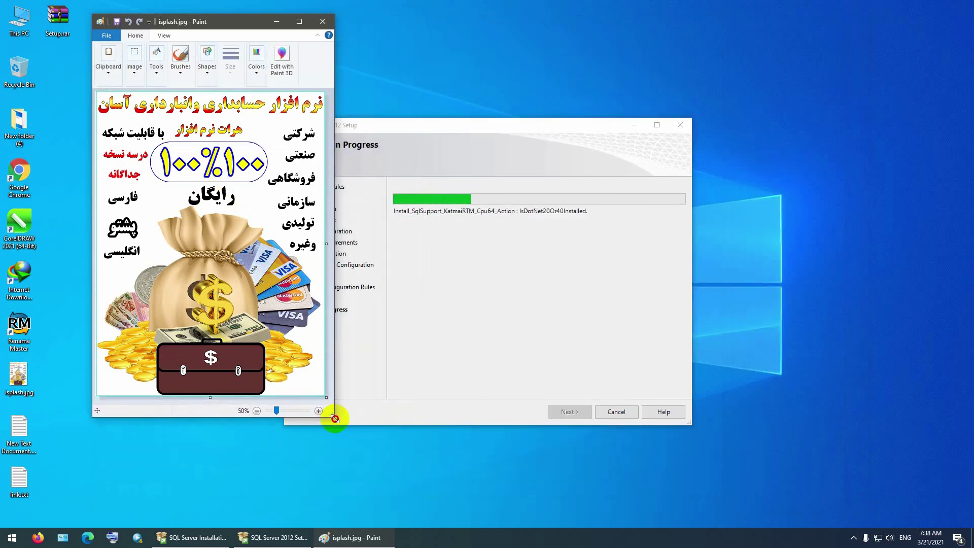
left_click_drag(476, 131, 615, 118)
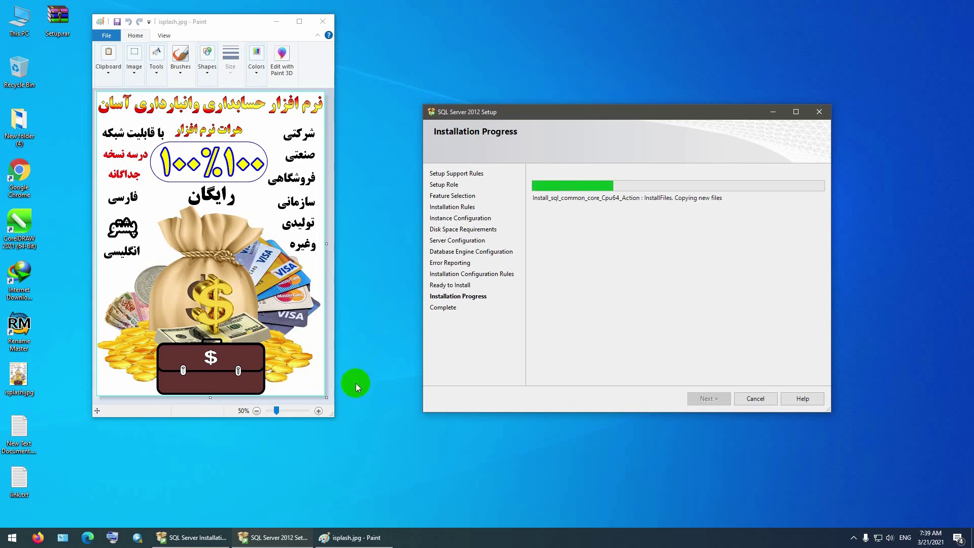
- Enlarge the isplash.jpg canvas to 992 × 1318 px and extend the Paint window around it
left_click(326, 398)
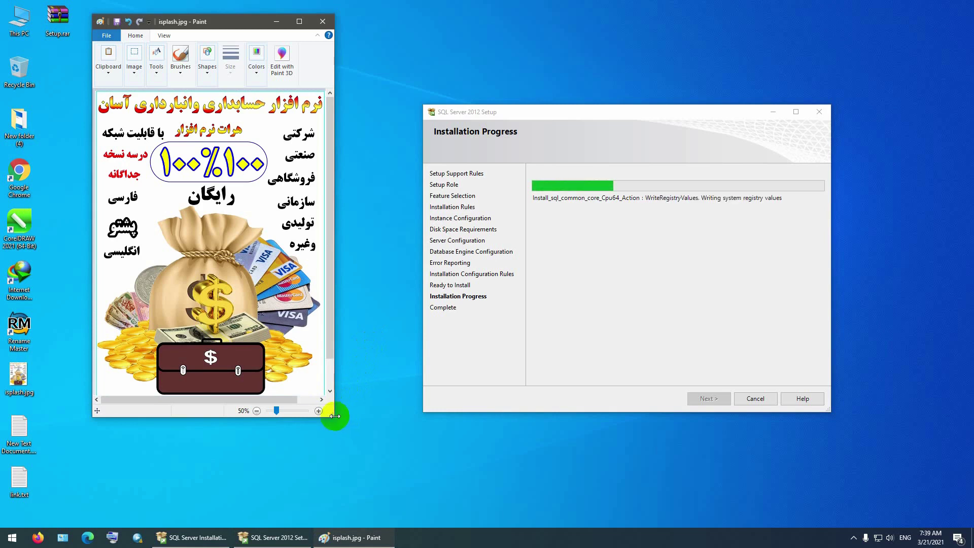
mouse_move(335, 419)
left_mouse_down()
mouse_move(423, 514)
mouse_move(449, 525)
left_mouse_up()
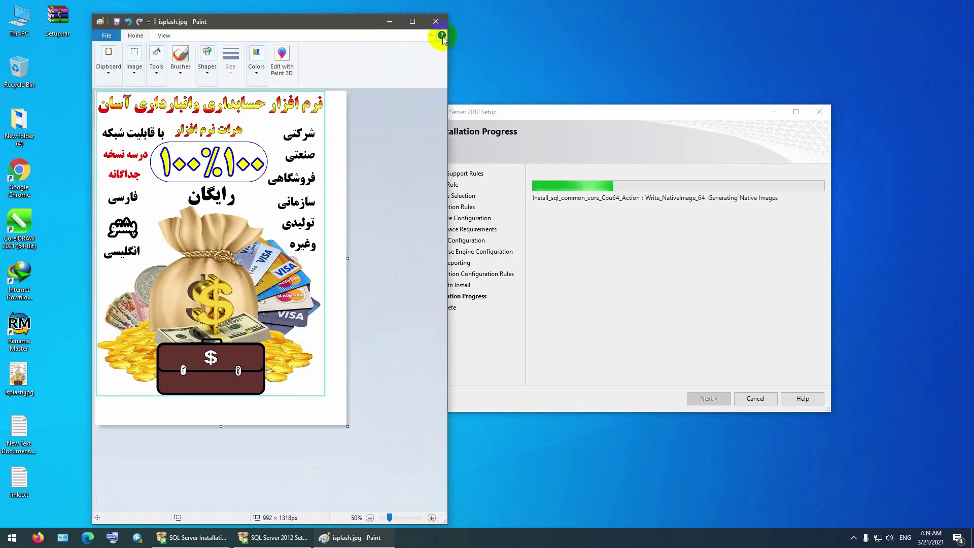
- Maximize the Paint window and examine the whole poster at 100% zoom
left_click(412, 22)
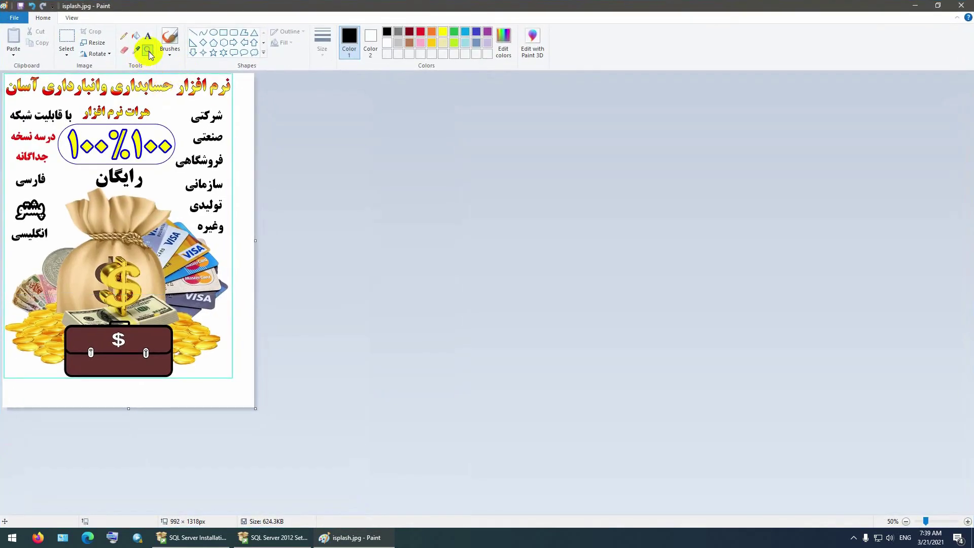
left_click(170, 43)
left_click(147, 50)
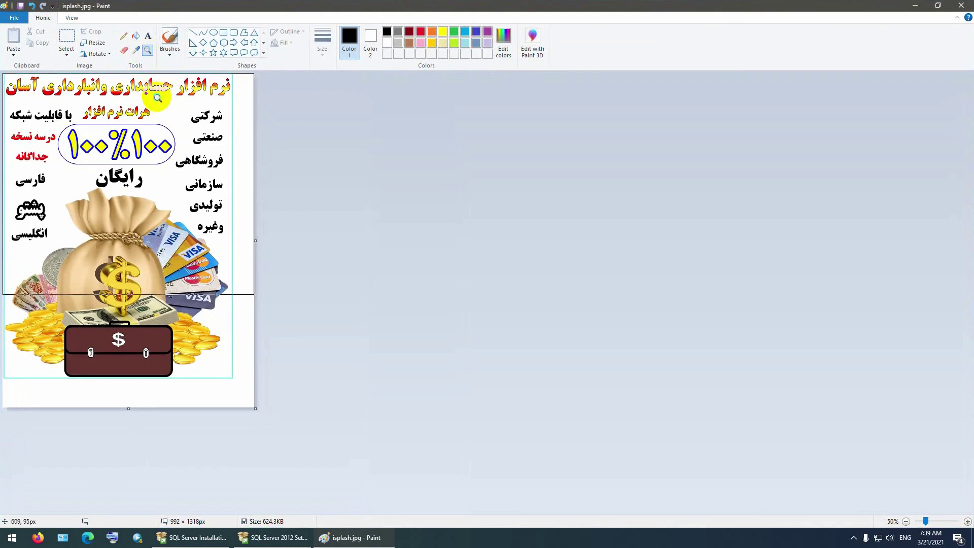
right_click(157, 97)
left_click(170, 43)
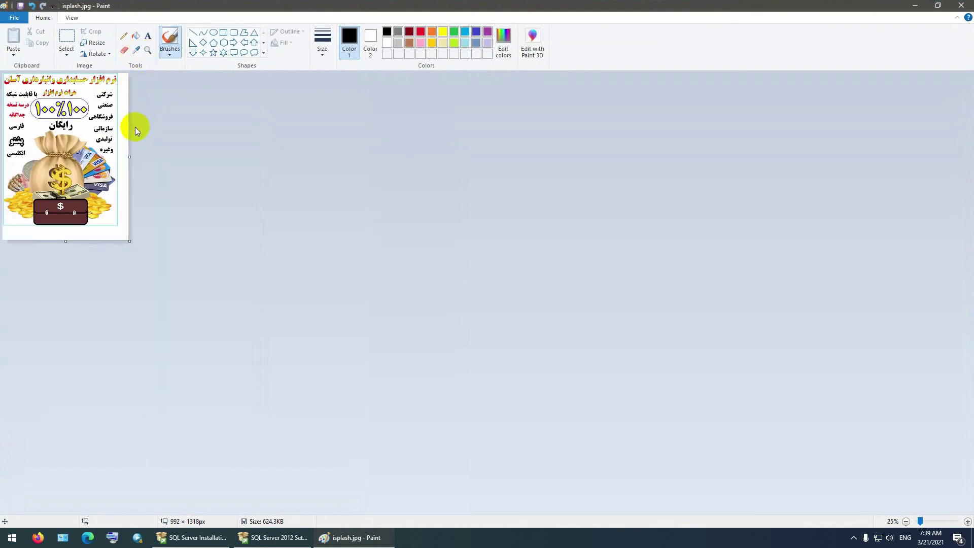
left_click(148, 50)
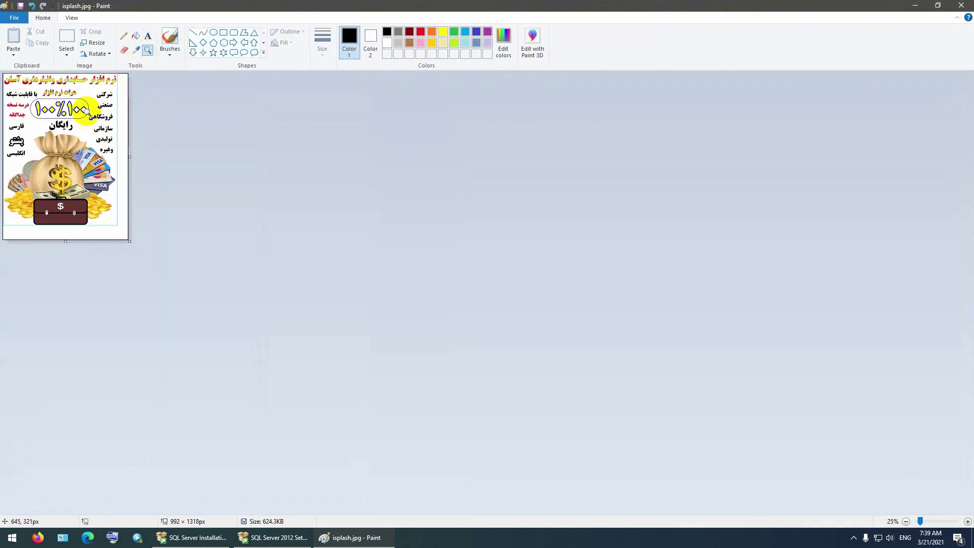
left_click(81, 102)
left_click(81, 122)
scroll(498, 198, "down", 5)
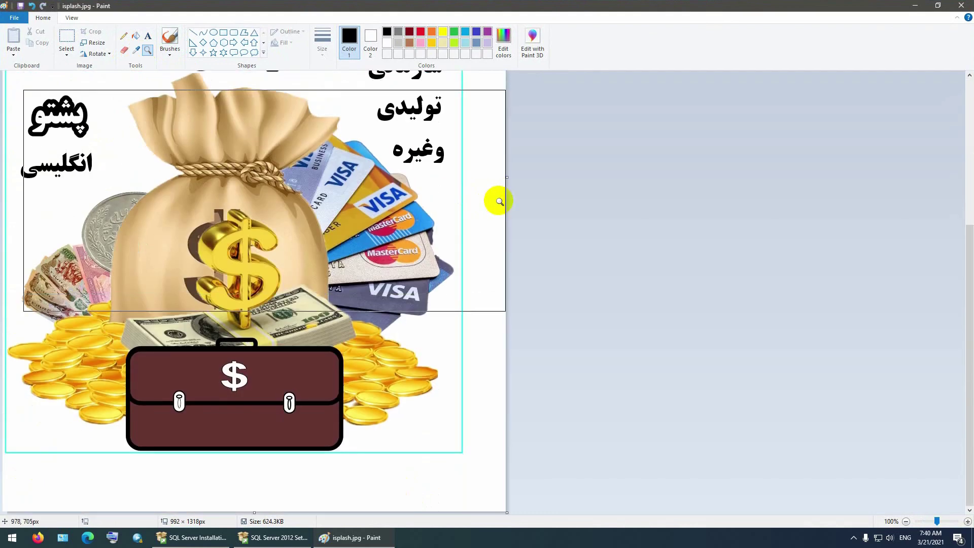
scroll(497, 198, "up", 5)
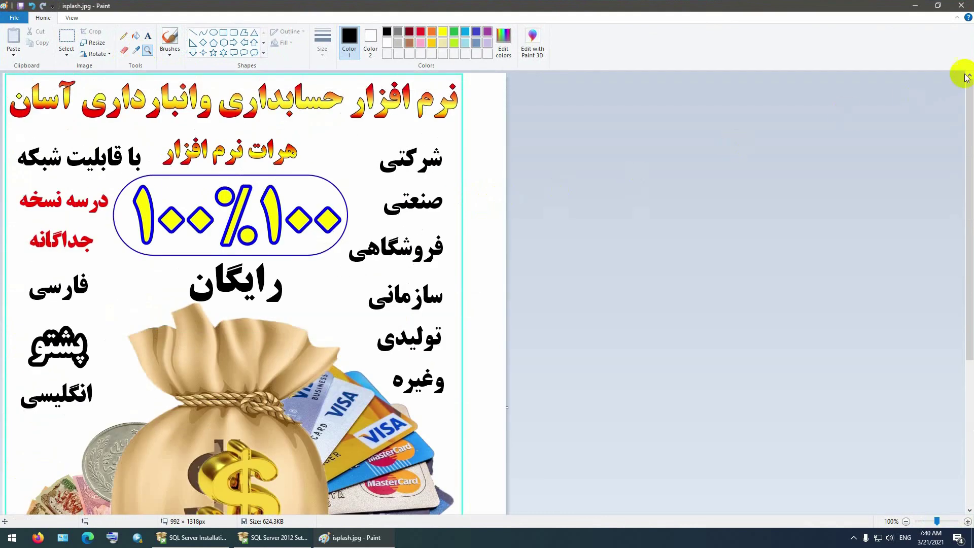
- Restore the Paint window, widen it to fit the poster's full width, and place the SQL Server 2012 Setup window beside it
left_click(937, 6)
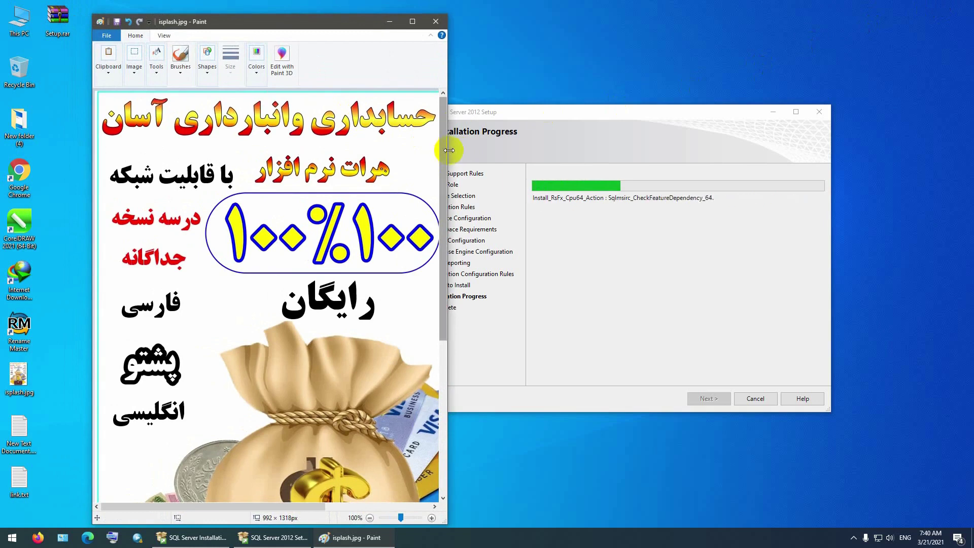
mouse_move(447, 159)
left_mouse_down()
mouse_move(639, 159)
mouse_move(568, 162)
left_mouse_up()
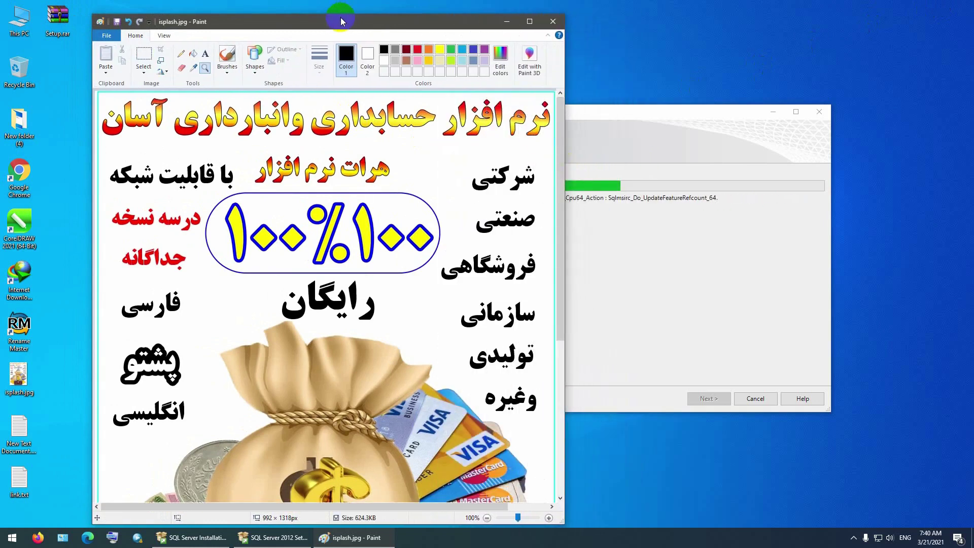
left_click_drag(341, 25, 282, 13)
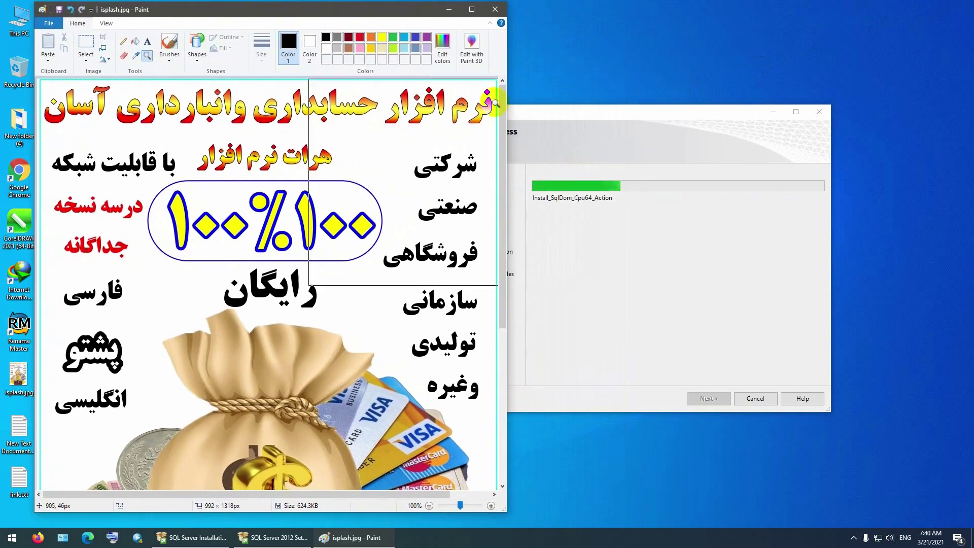
mouse_move(535, 113)
left_mouse_down()
mouse_move(683, 116)
mouse_move(613, 87)
left_mouse_up()
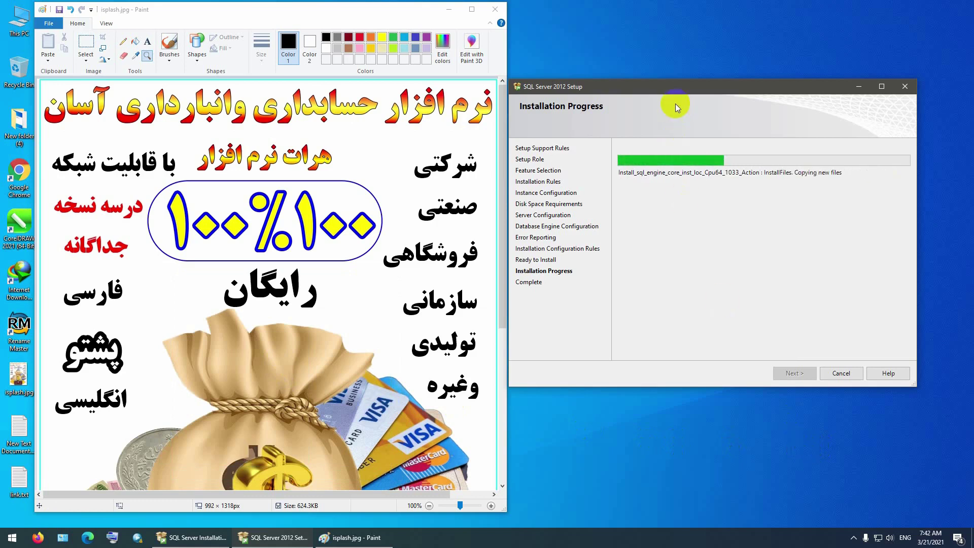
left_click_drag(674, 89, 679, 108)
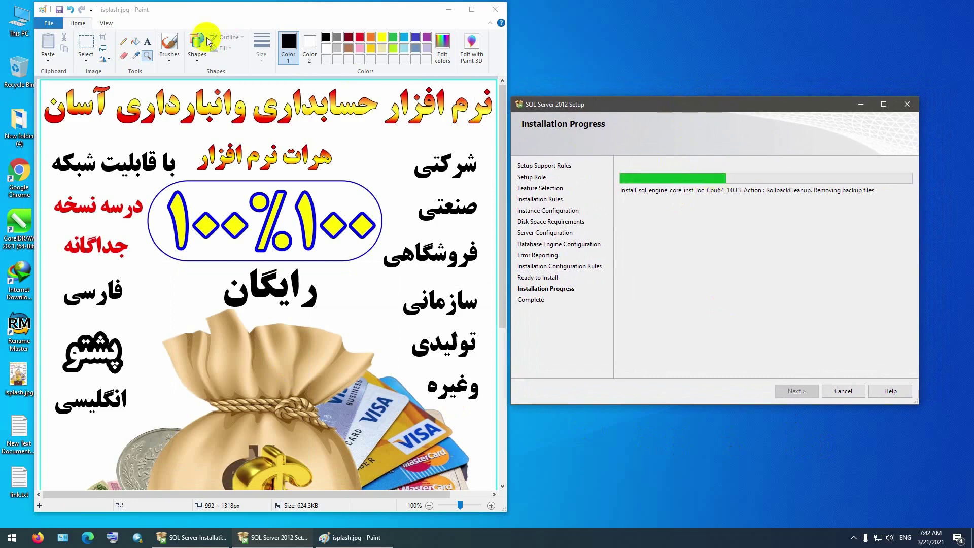
- Check the computer's device and Windows specifications in the This PC properties, and close them
right_click(20, 25)
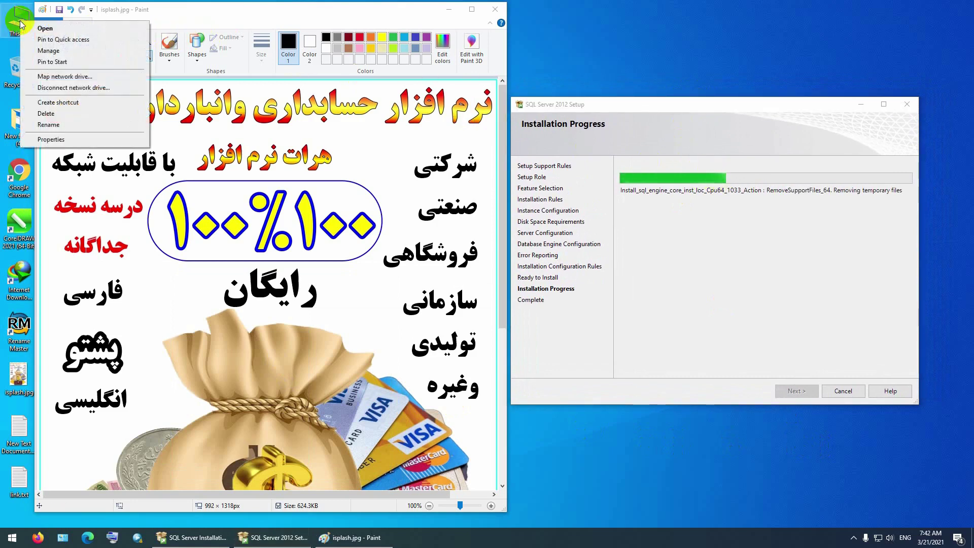
left_click(50, 139)
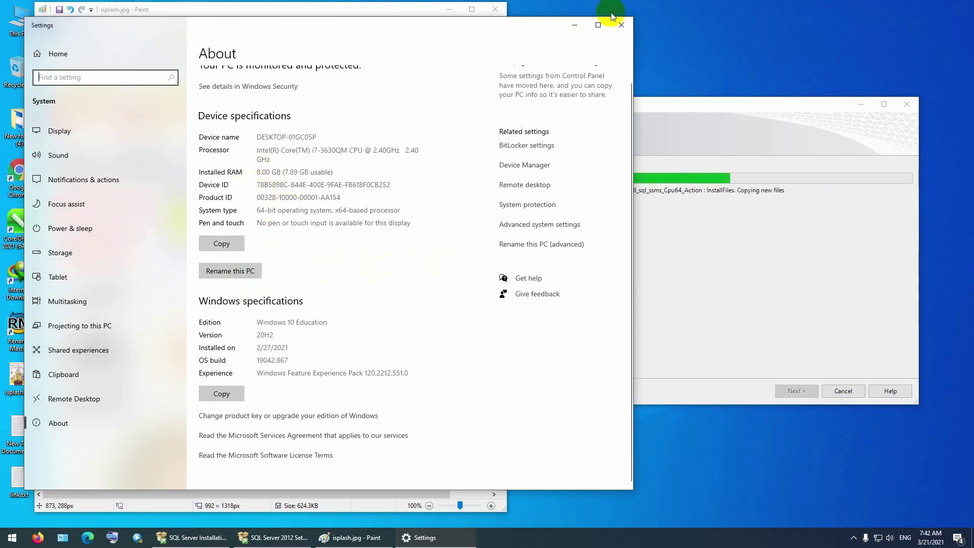
left_click(625, 26)
- Check the graphics memory in the adapter properties of Display 1 via the advanced display settings, and close Settings
right_click(675, 22)
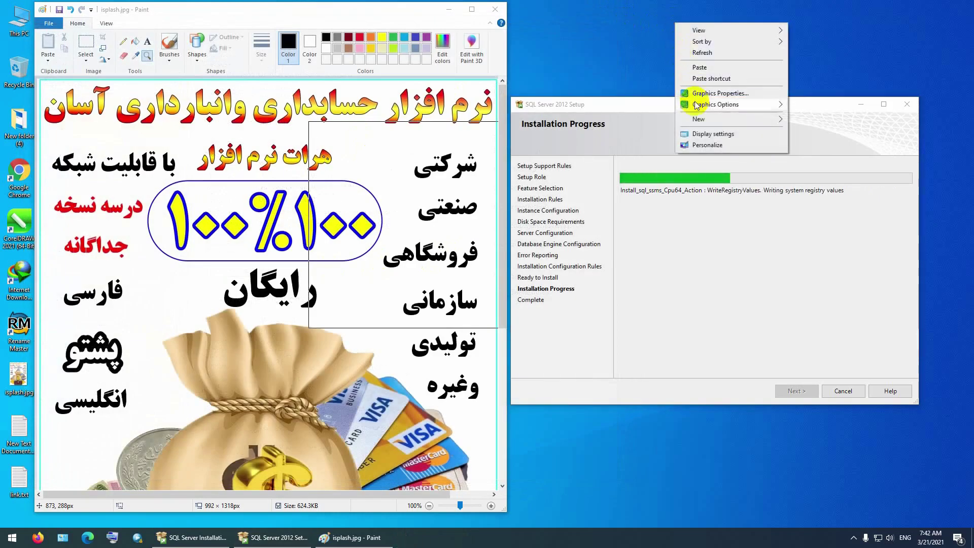
left_click(703, 134)
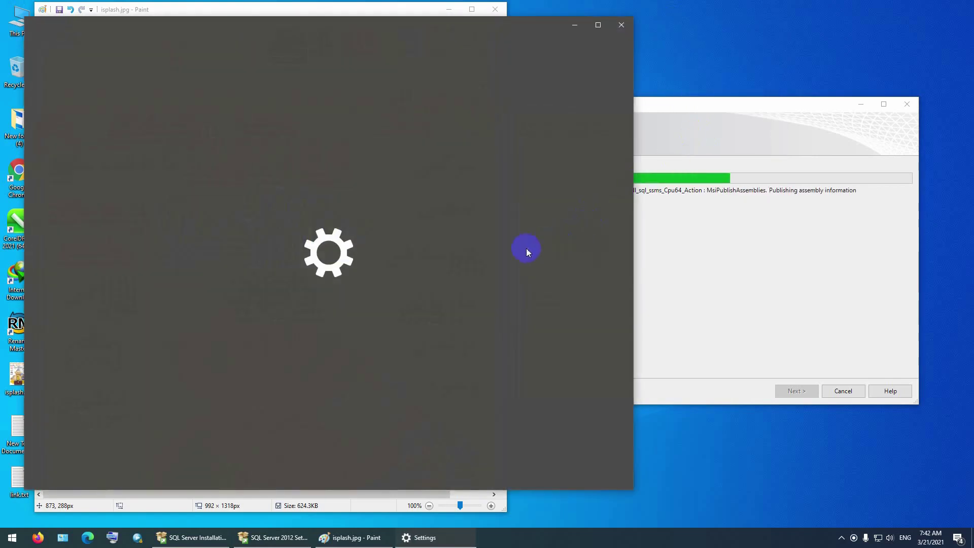
scroll(477, 271, "down", 2)
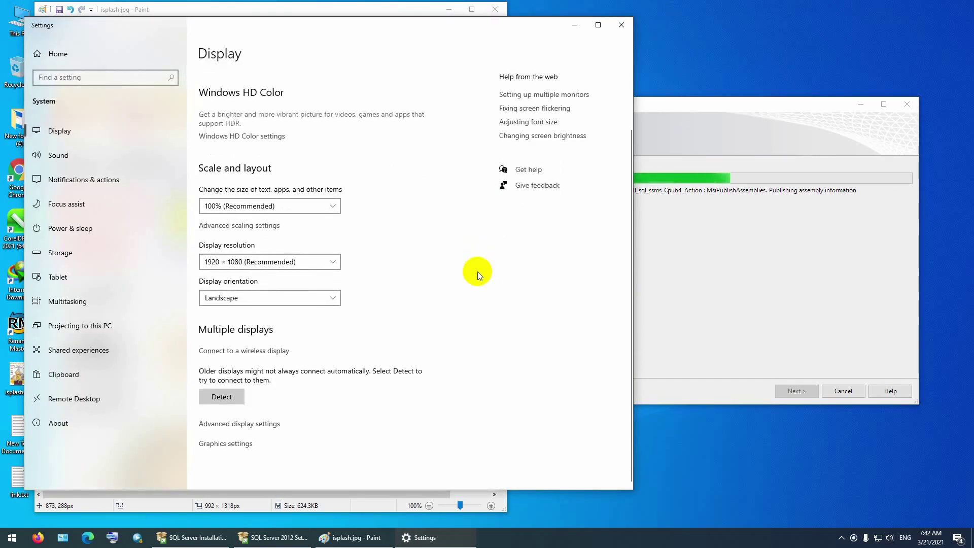
left_click(256, 423)
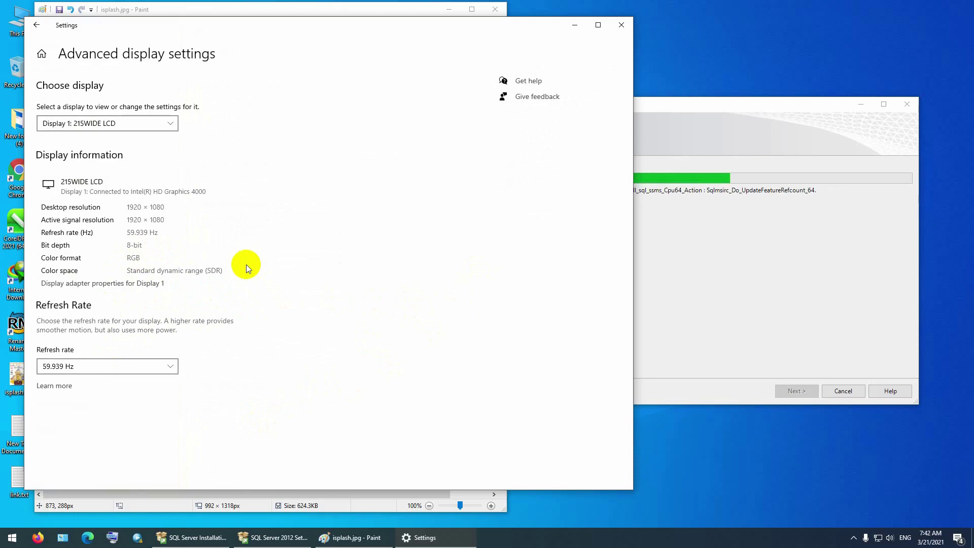
left_click(130, 283)
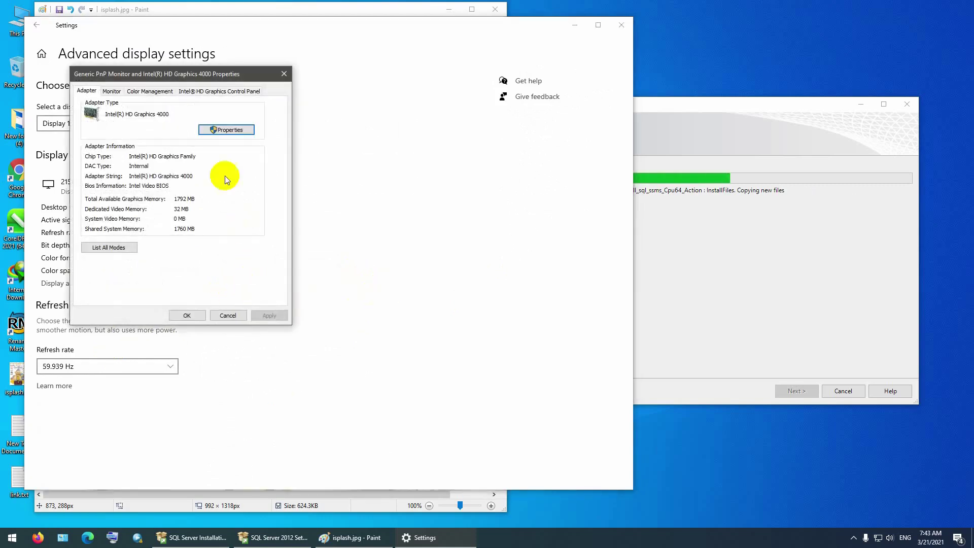
left_click_drag(206, 81, 594, 86)
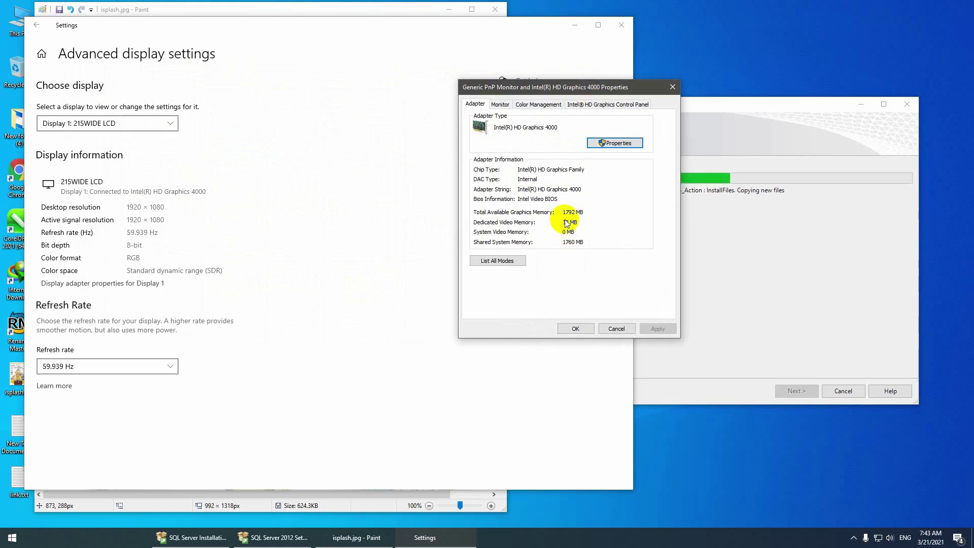
left_click(672, 87)
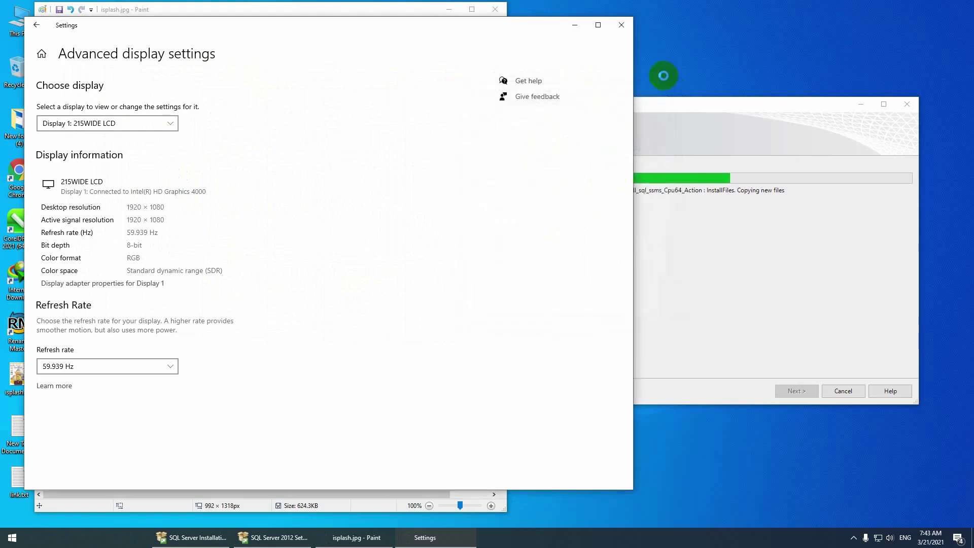
left_click(629, 24)
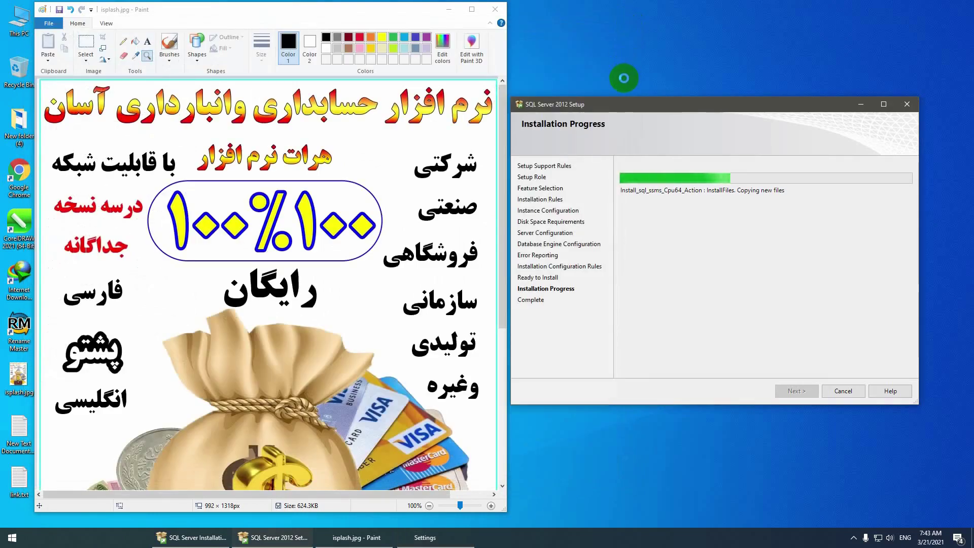
- Review the status of all installed features in the completed SQL Server 2012 Setup and close the wizard
left_click_drag(631, 102, 635, 125)
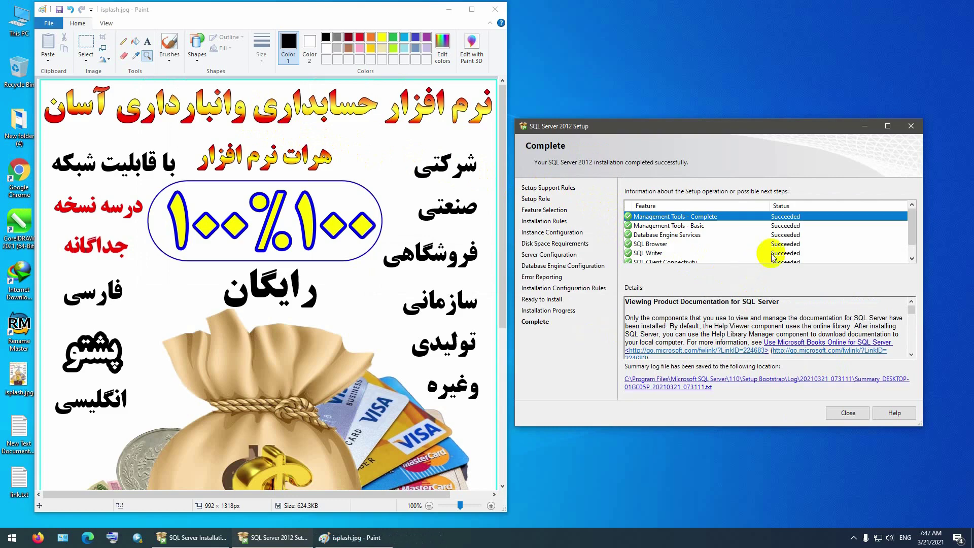
scroll(832, 238, "down", 1)
scroll(838, 242, "up", 1)
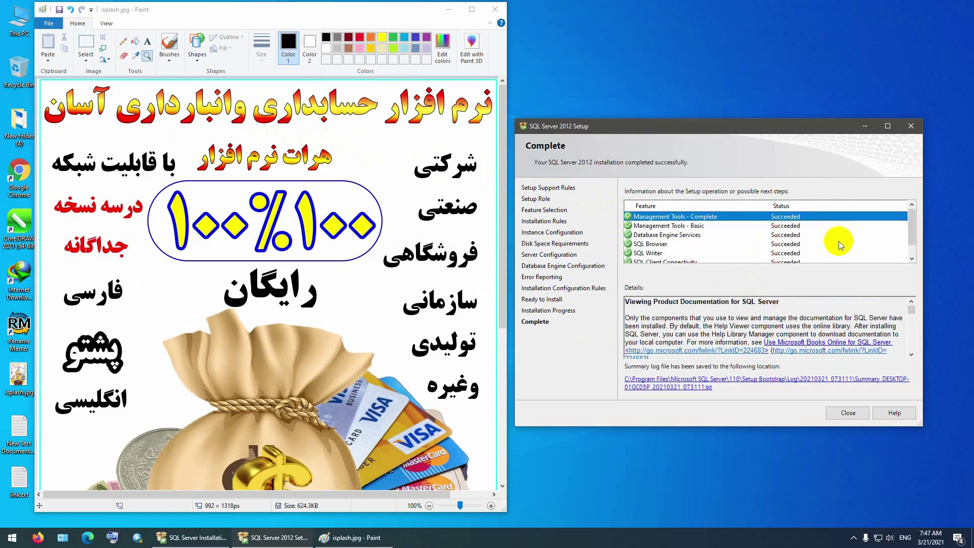
scroll(839, 242, "down", 1)
key("Home")
scroll(787, 240, "down", 1)
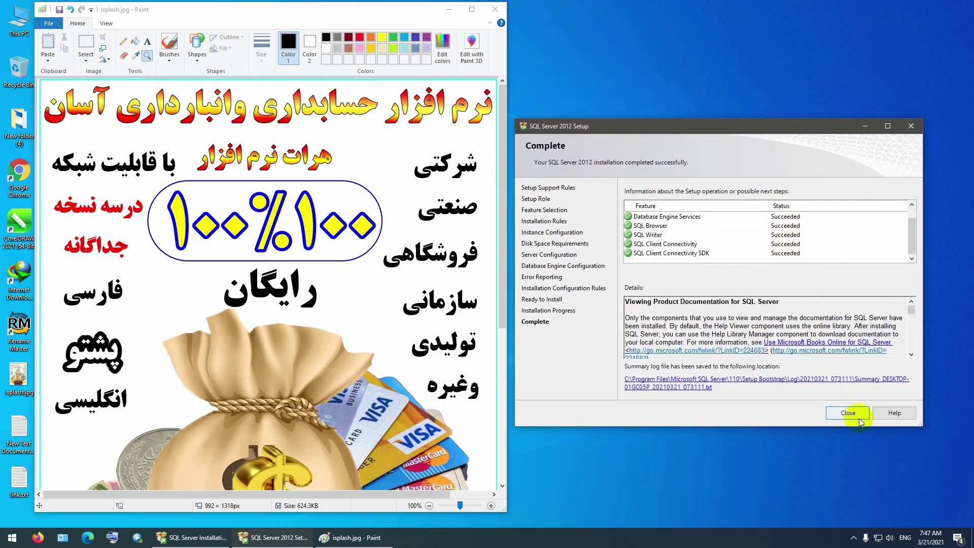
left_click(844, 412)
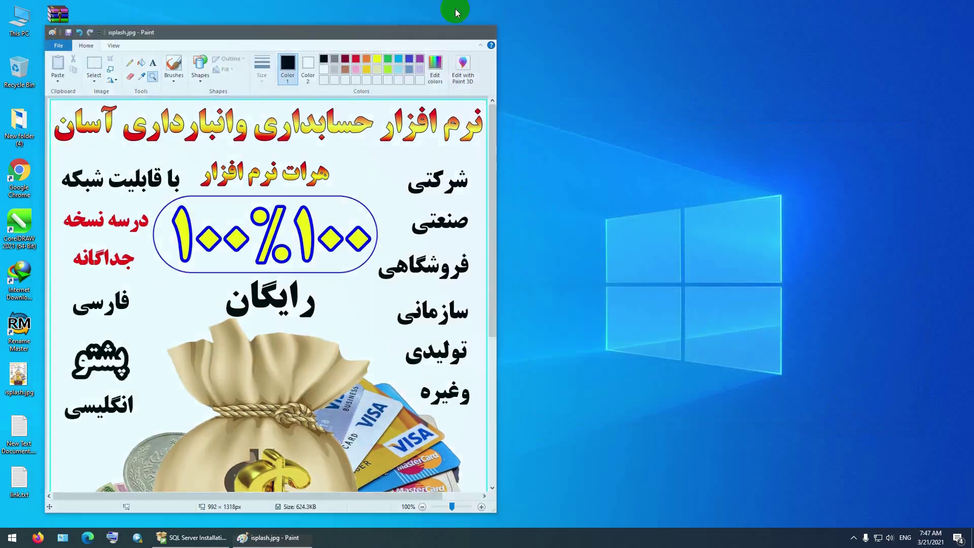
- Minimize the Paint window and extract Setup.rar directly onto the desktop
left_click(454, 9)
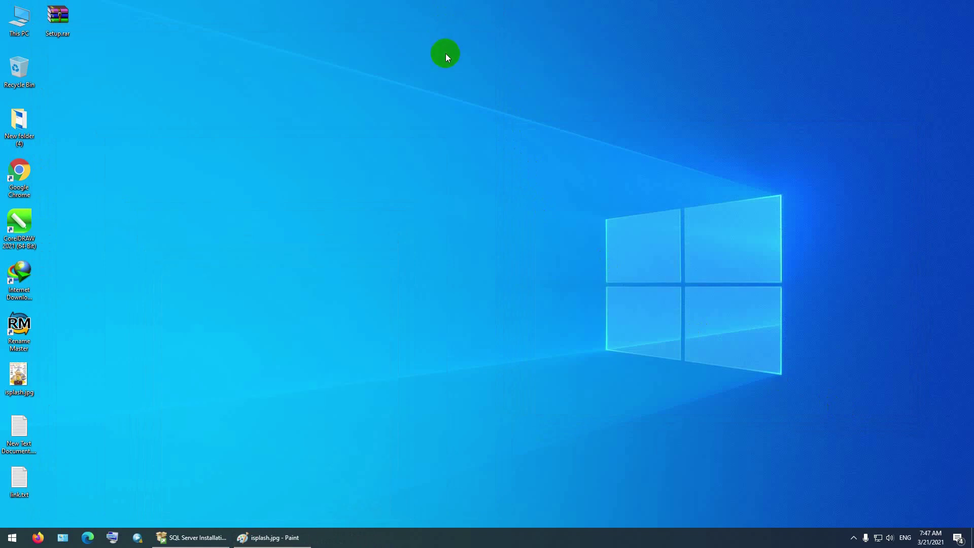
right_click(59, 19)
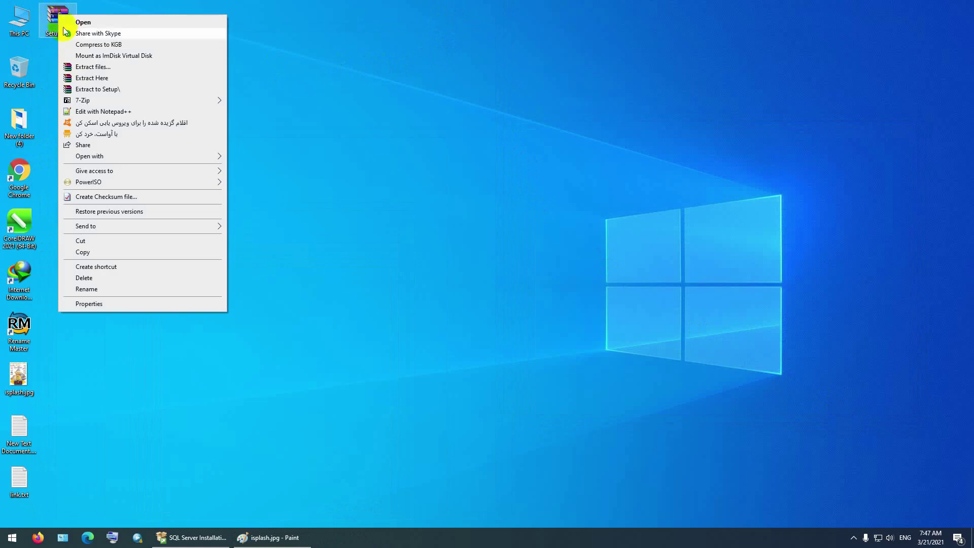
left_click(84, 78)
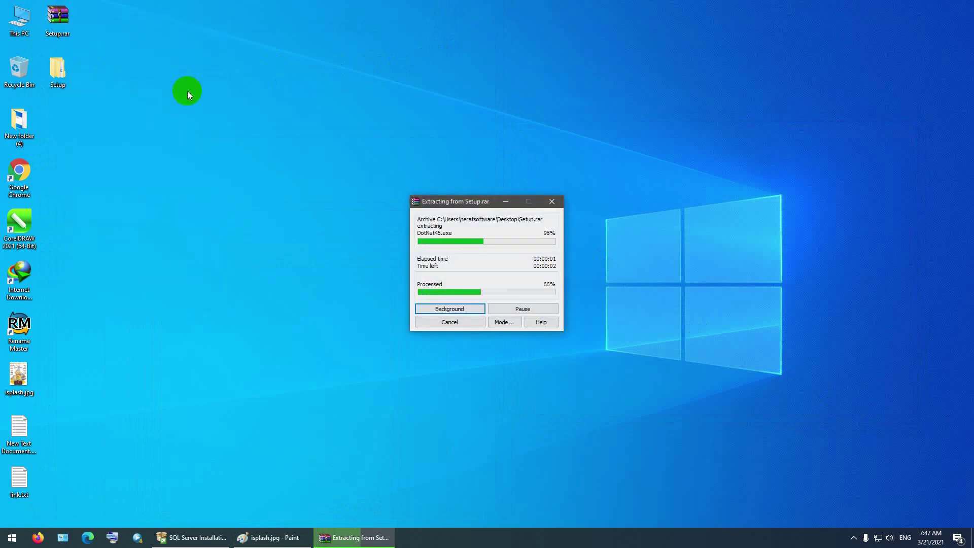
- Open the extracted Setup folder and launch Setup.exe
double_click(65, 82)
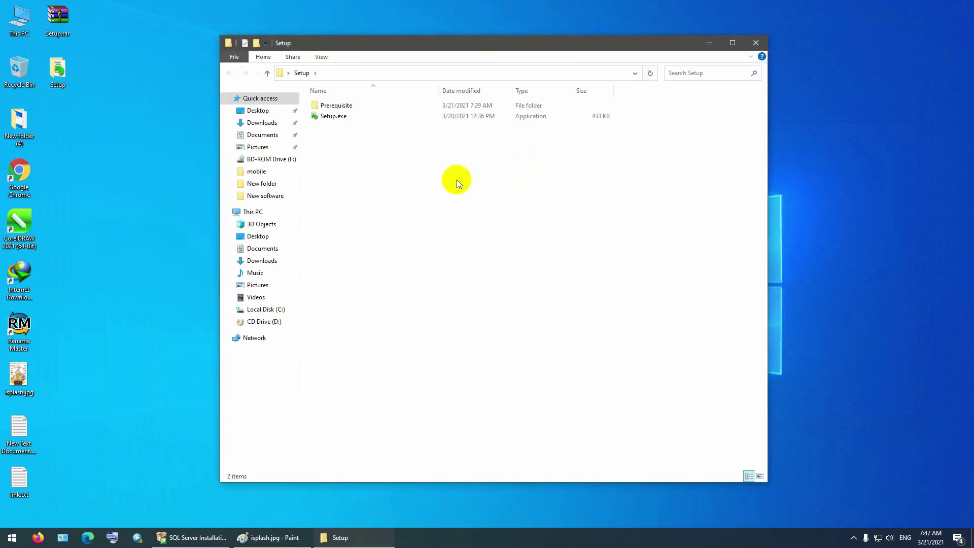
left_click(333, 116)
right_click(339, 120)
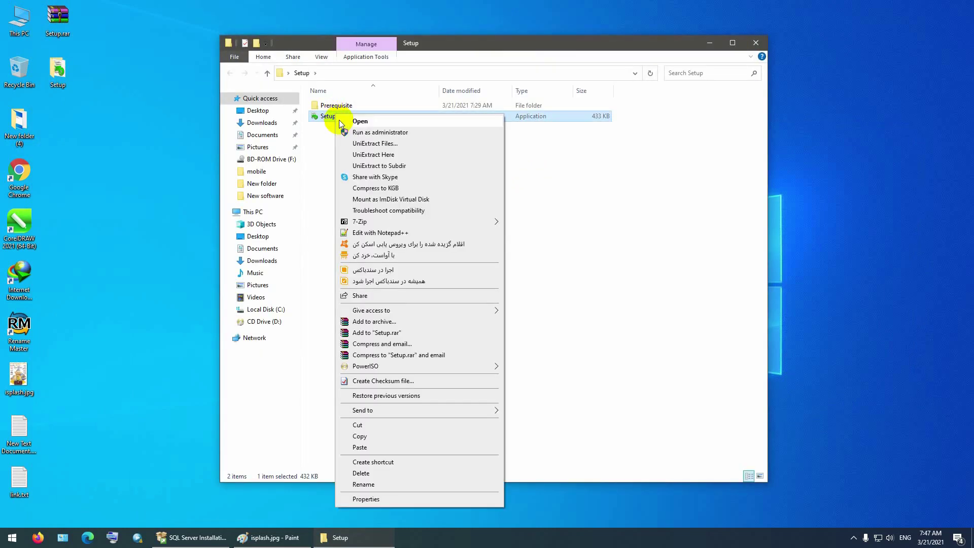
left_click(340, 122)
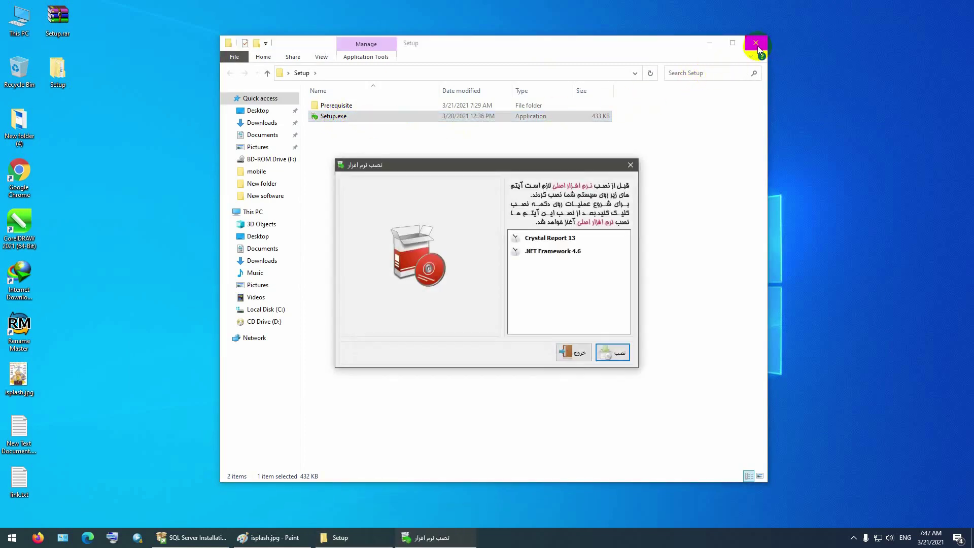
- Close the Setup folder window and start installing the Crystal Report 13 and .NET Framework 4.6 prerequisites
left_click(756, 43)
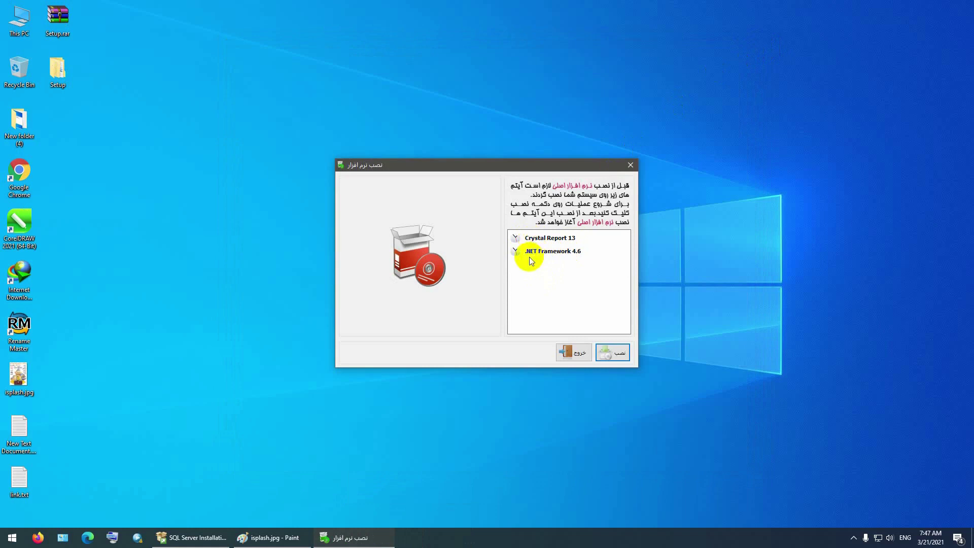
left_click(610, 351)
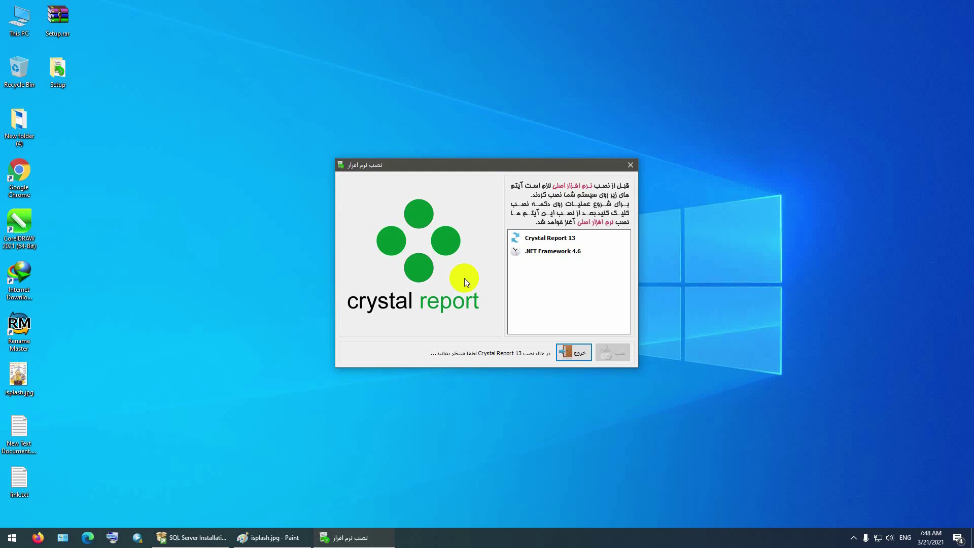
- Switch to Paint to view the accounting software poster in isplash.jpg, and minimize its window
left_click(291, 537)
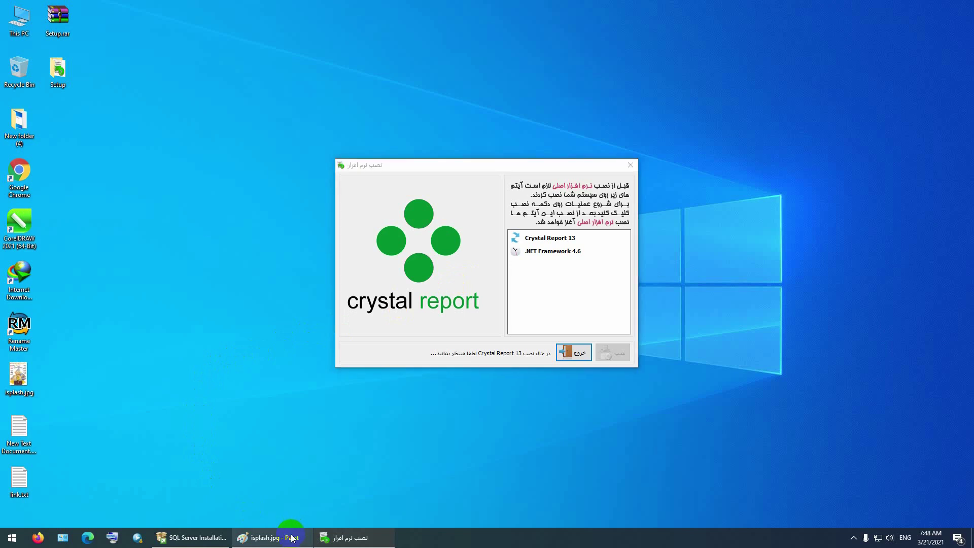
left_click(276, 543)
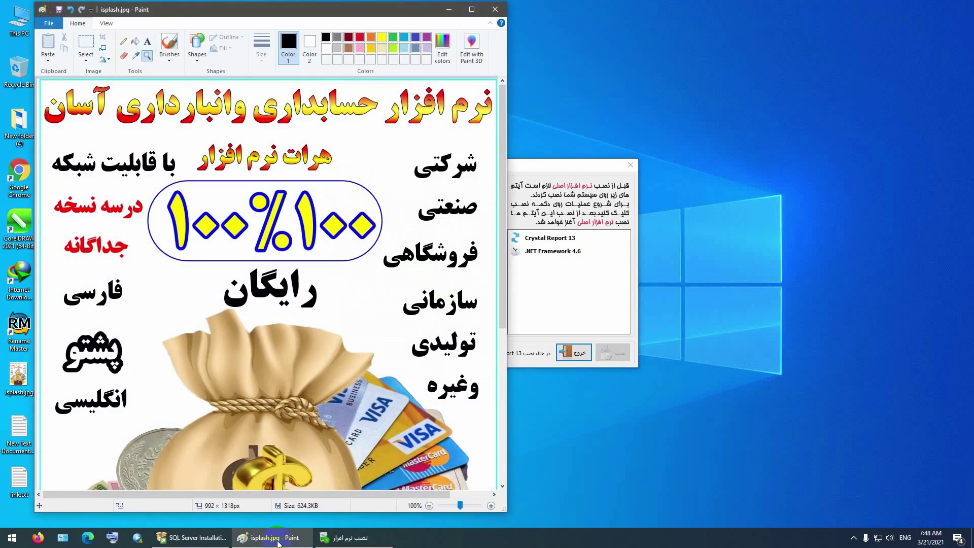
left_click(696, 157)
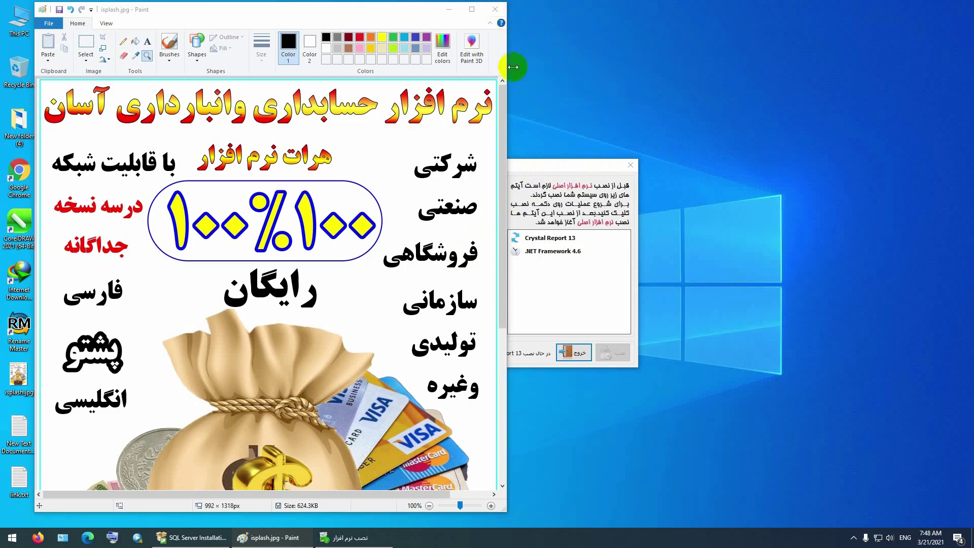
left_click(451, 12)
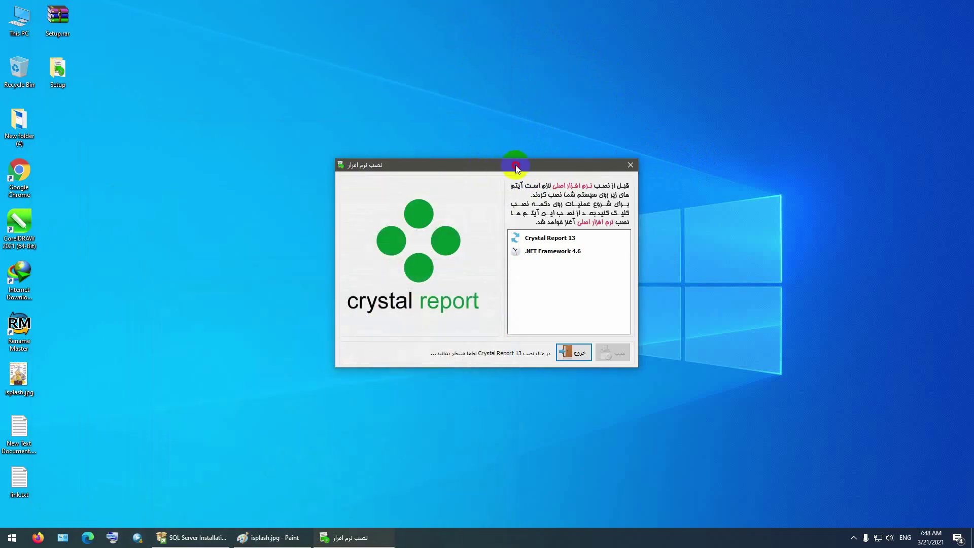
right_click(495, 82)
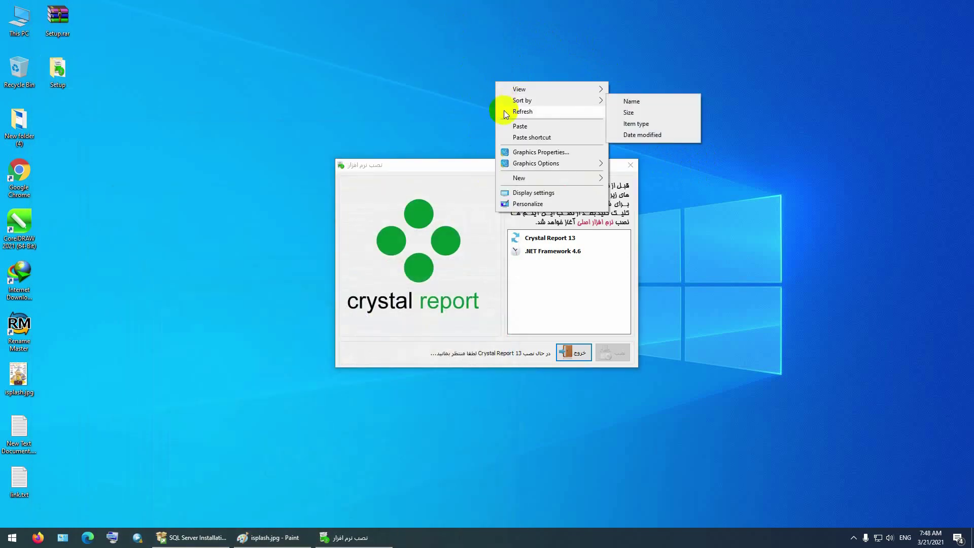
left_click(503, 111)
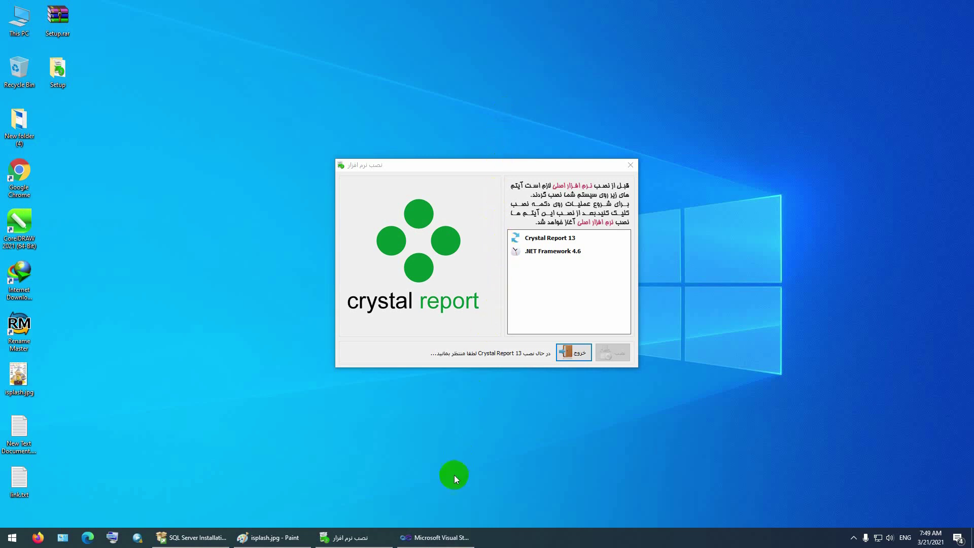
- Bring up the Microsoft Visual Studio 2010 Shell message and dismiss it
left_click(437, 537)
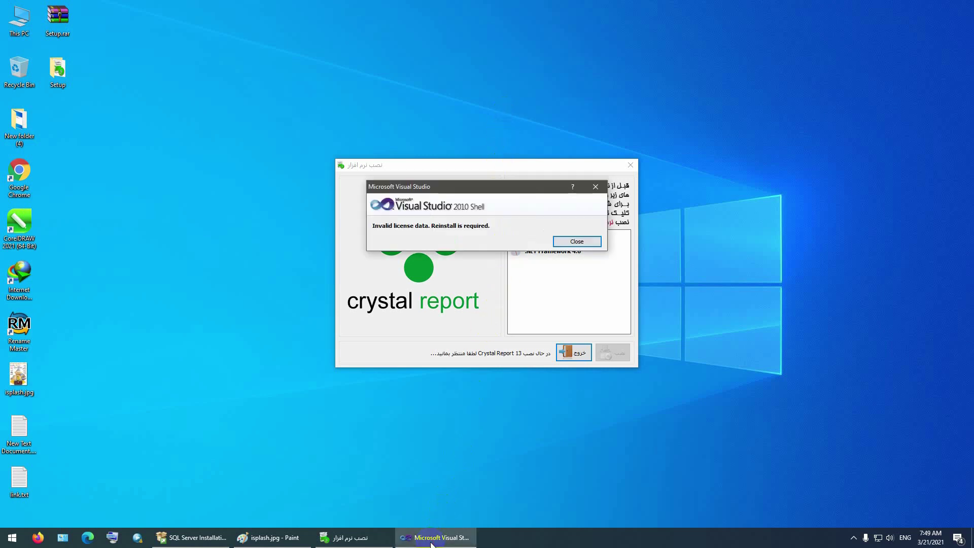
left_click(558, 242)
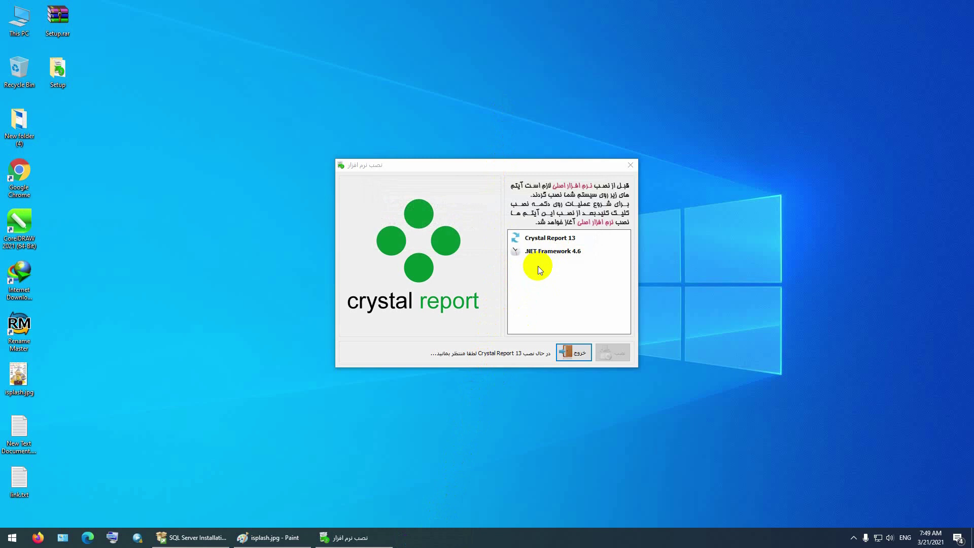